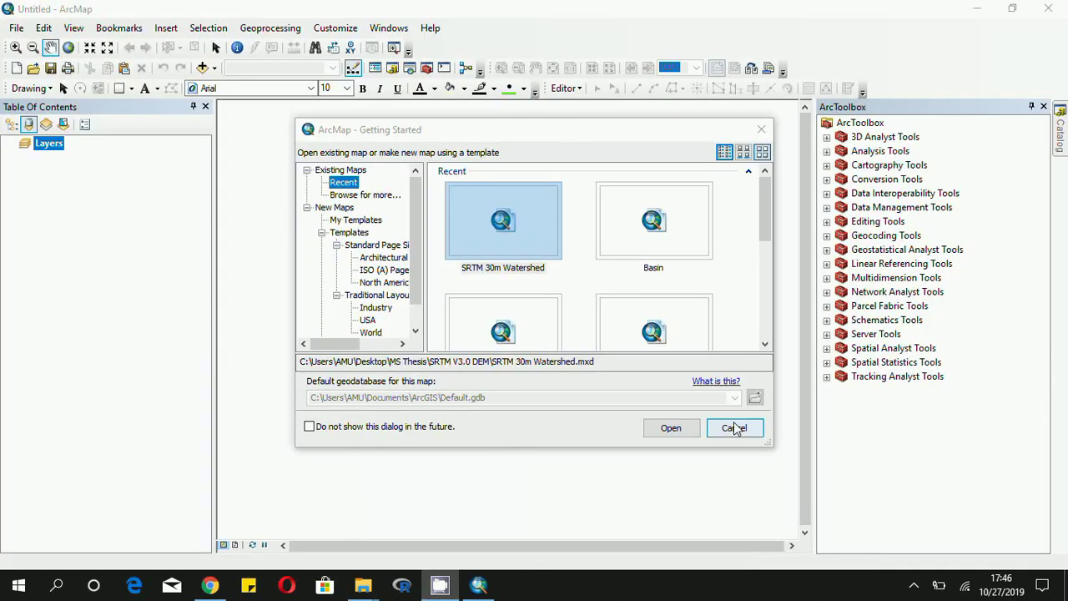
- Cancel the Getting Started window to begin with a blank, untitled map
click(734, 428)
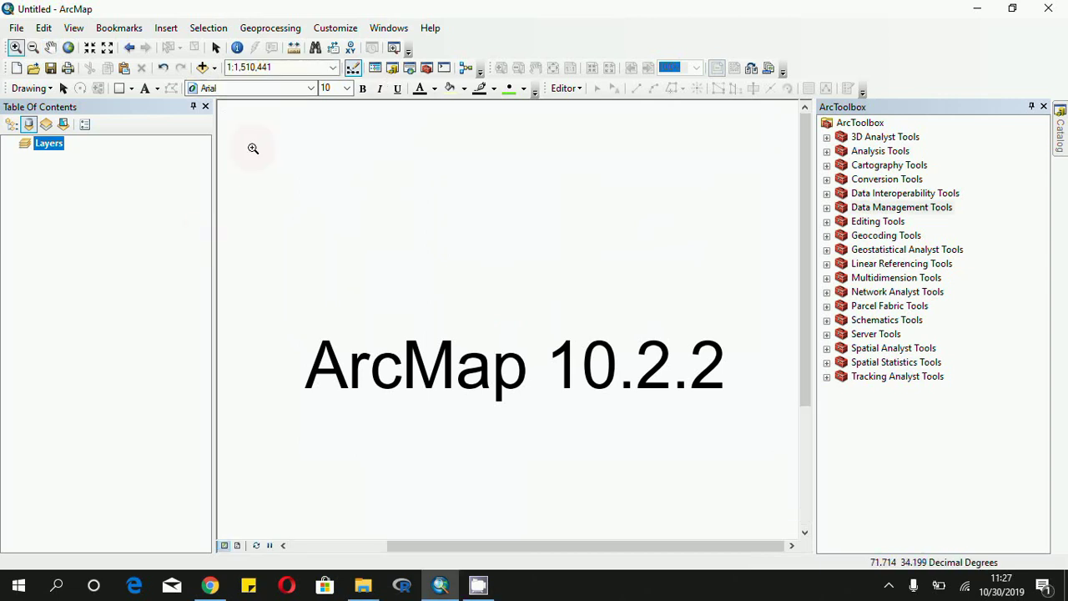
- Add the SRTM 30m.tif DEM tile to the map
click(215, 68)
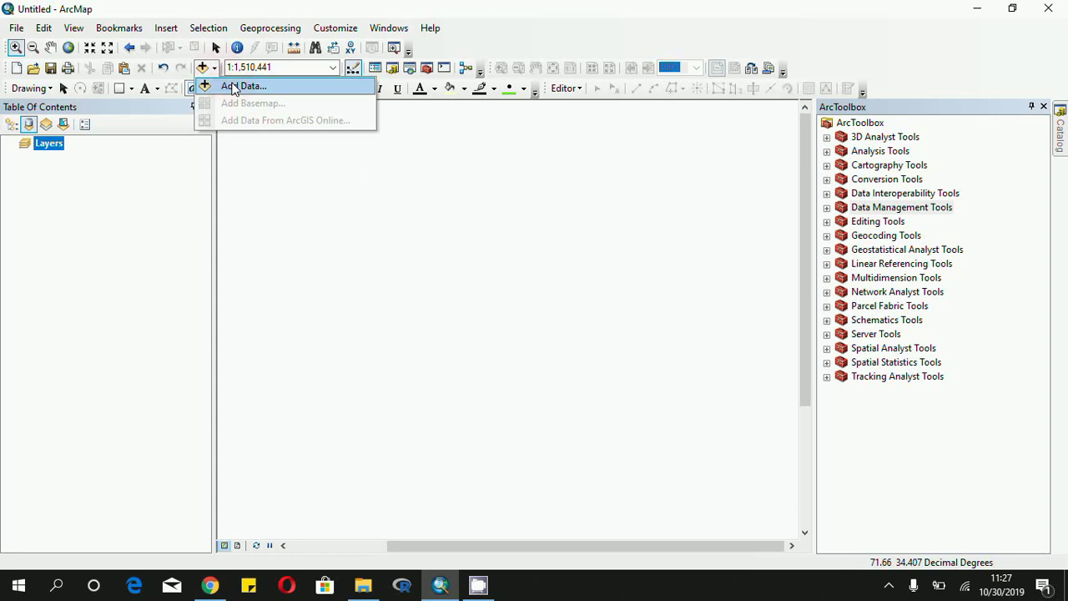
click(234, 87)
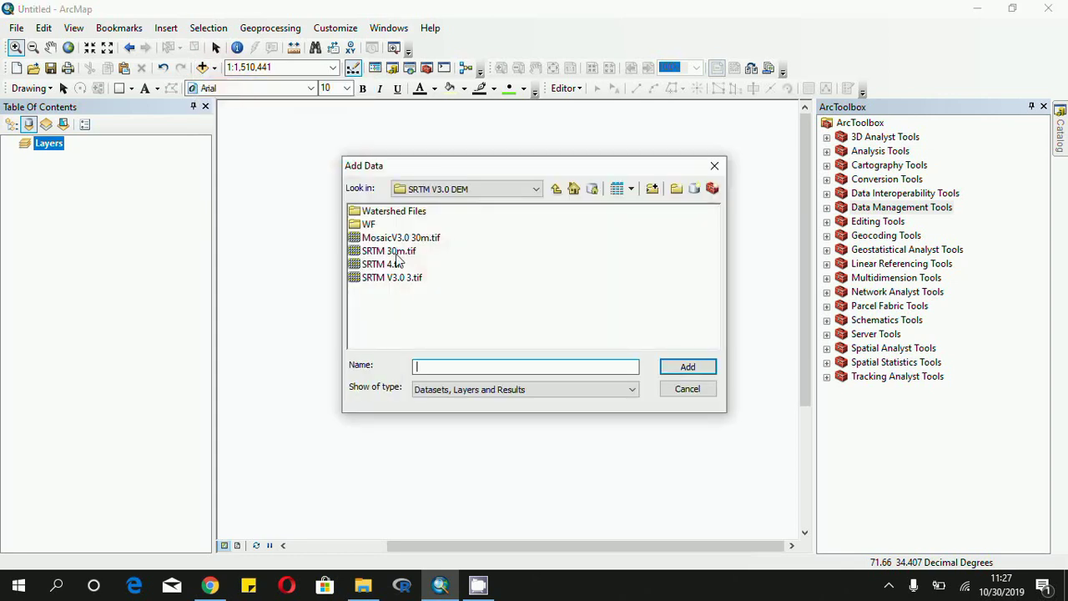
click(395, 251)
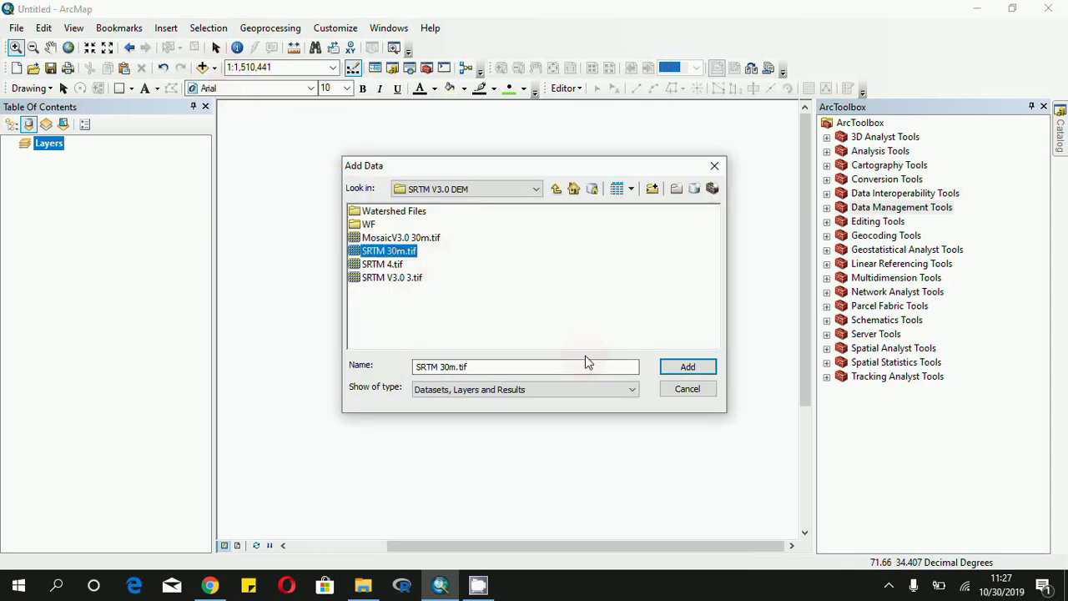
click(686, 367)
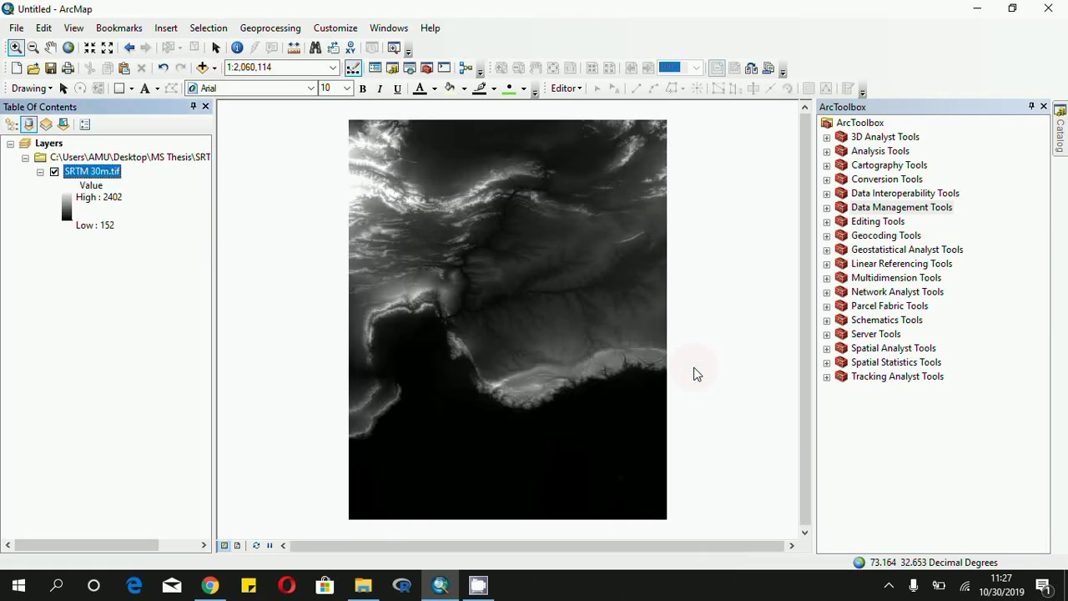
- Add the SRTM 4.tif tile and shift both tiles slightly right in view
click(213, 68)
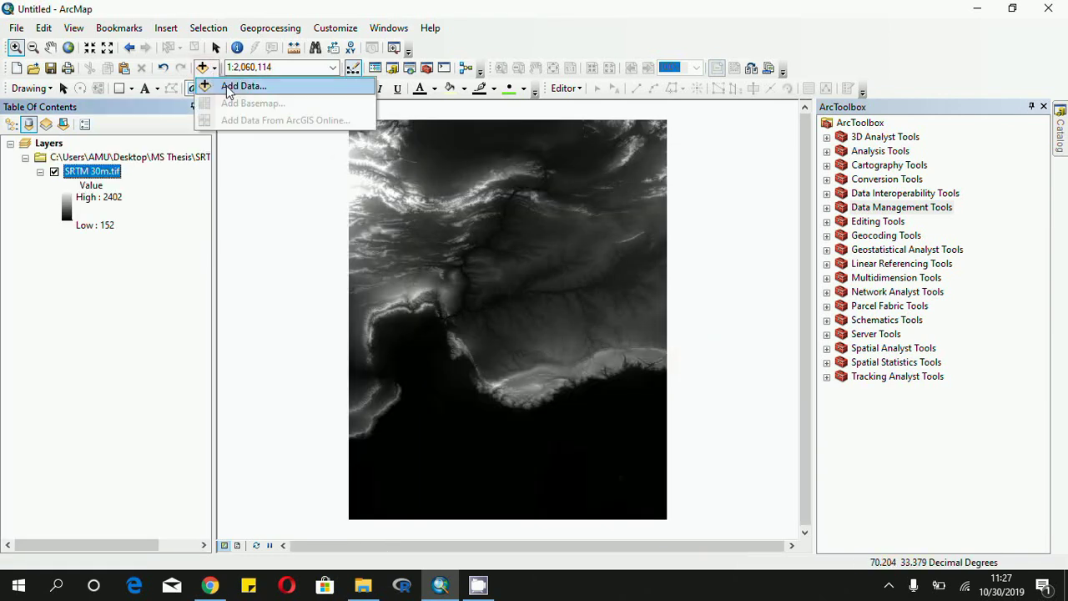
click(227, 90)
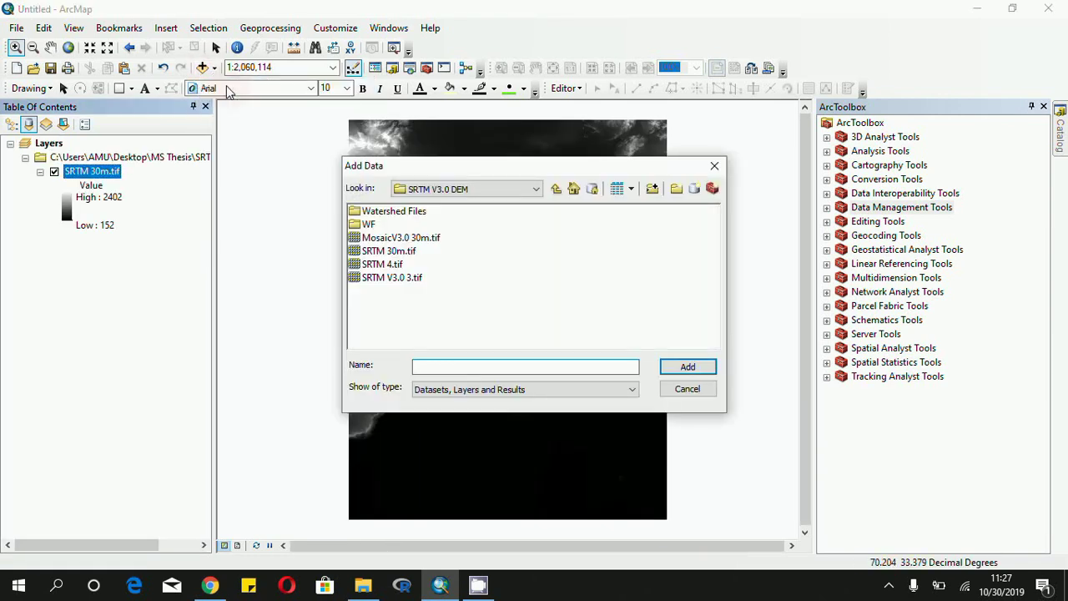
click(382, 264)
click(688, 368)
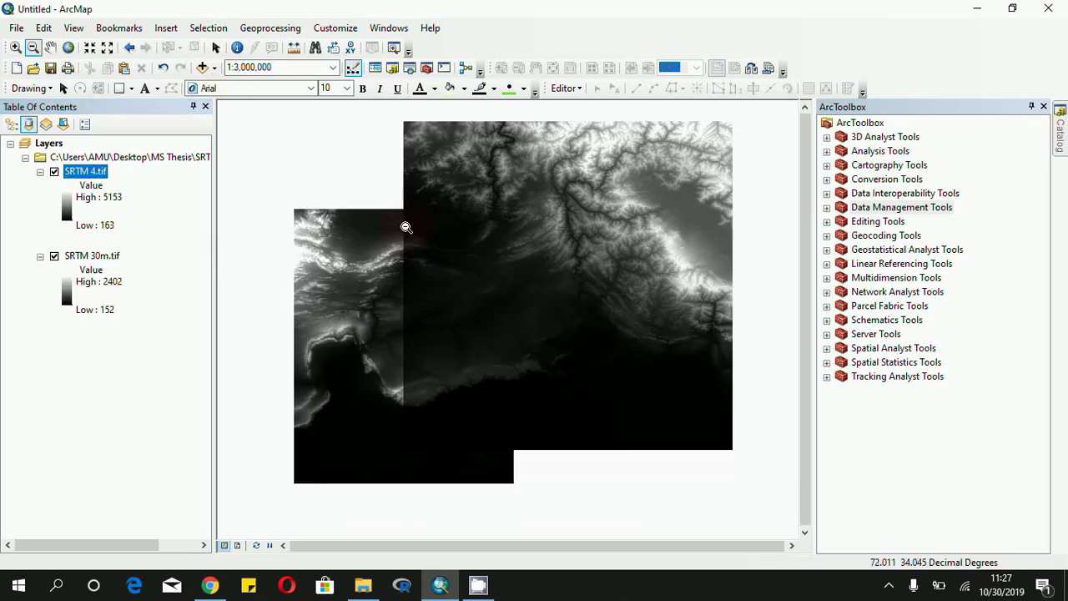
click(51, 48)
drag(730, 335, 748, 336)
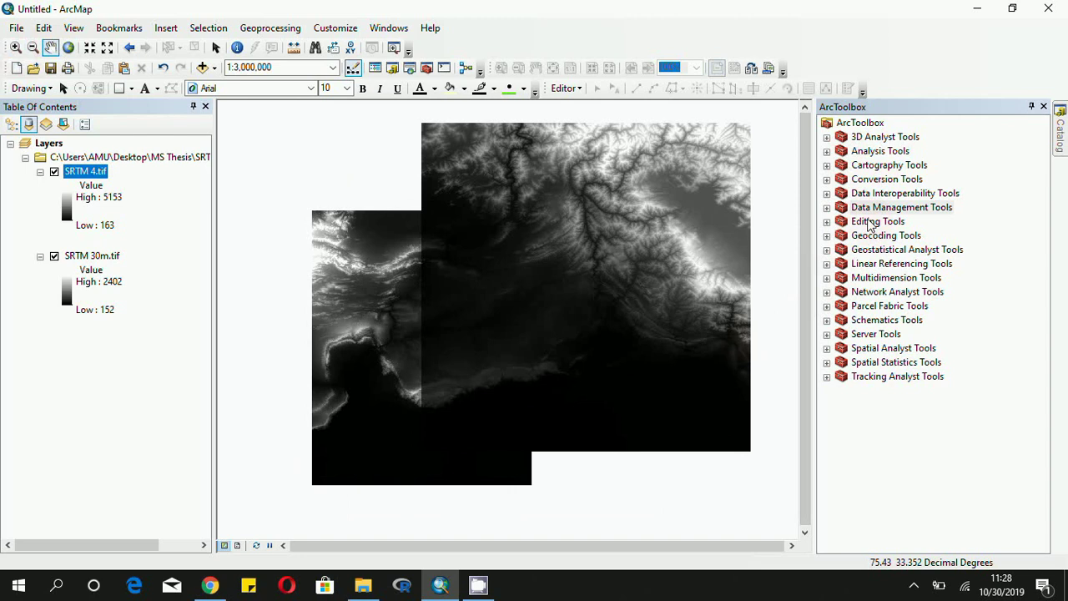
- Launch Mosaic To New Raster from Data Management Tools > Raster > Raster Dataset
click(827, 208)
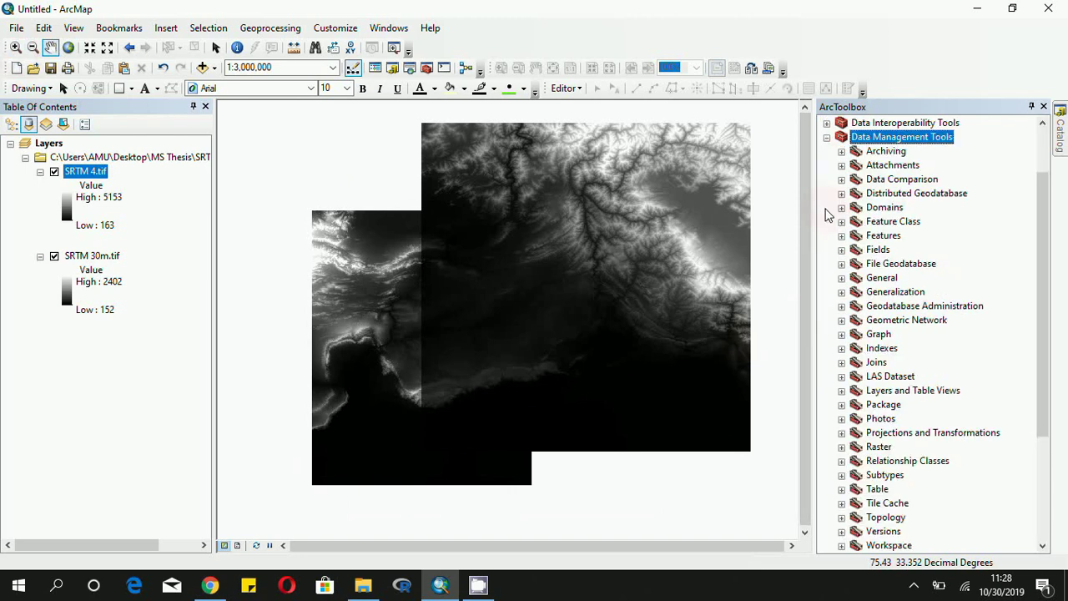
click(841, 447)
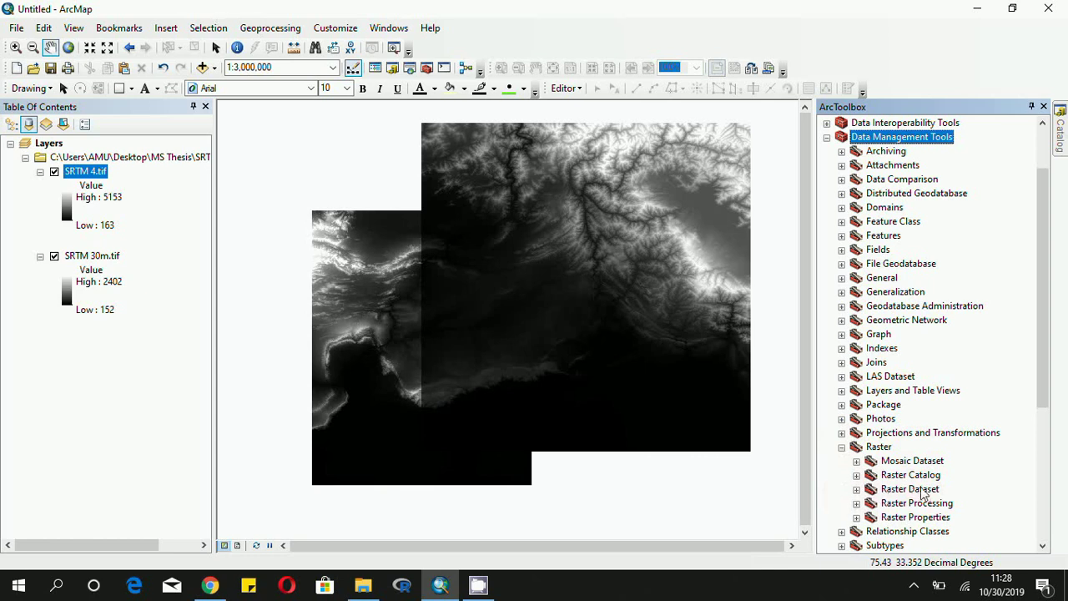
click(857, 489)
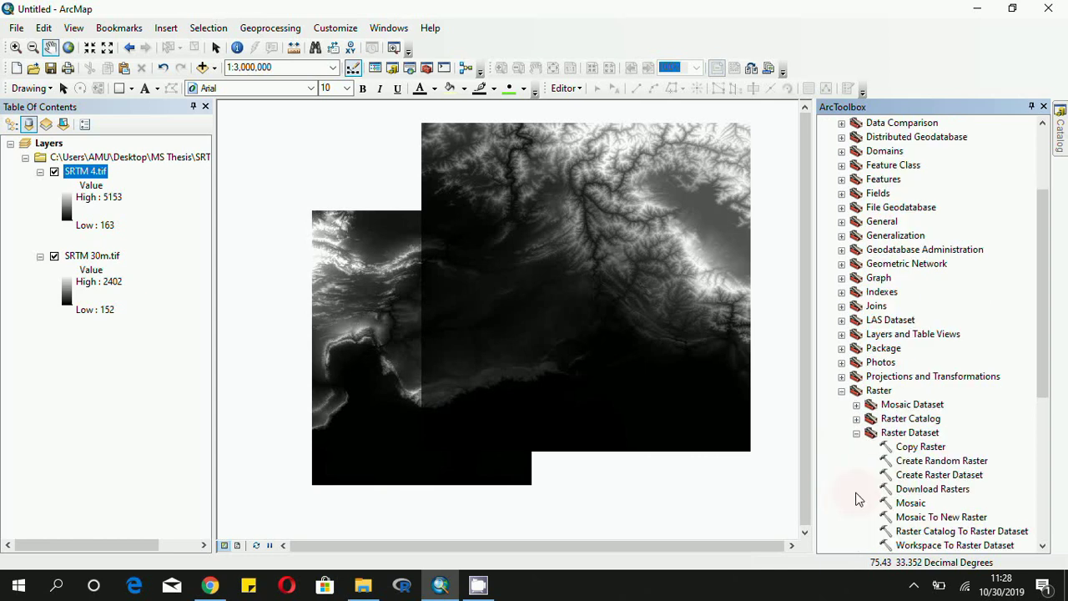
drag(1044, 326, 1048, 369)
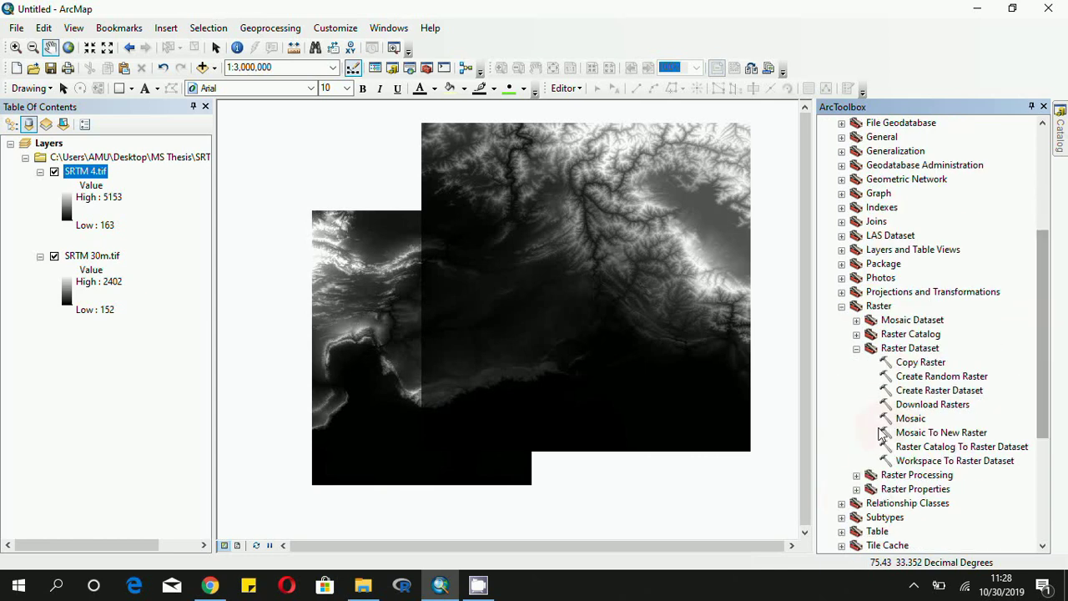
double_click(940, 434)
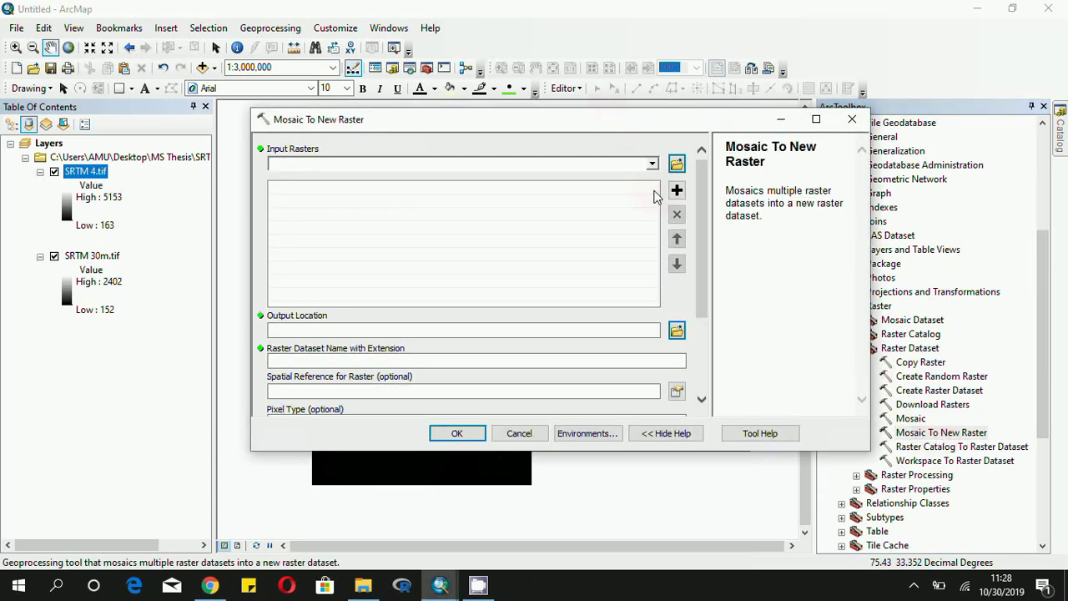
- Add SRTM 4.tif and then SRTM 30m.tif to the Input Rasters list
click(651, 164)
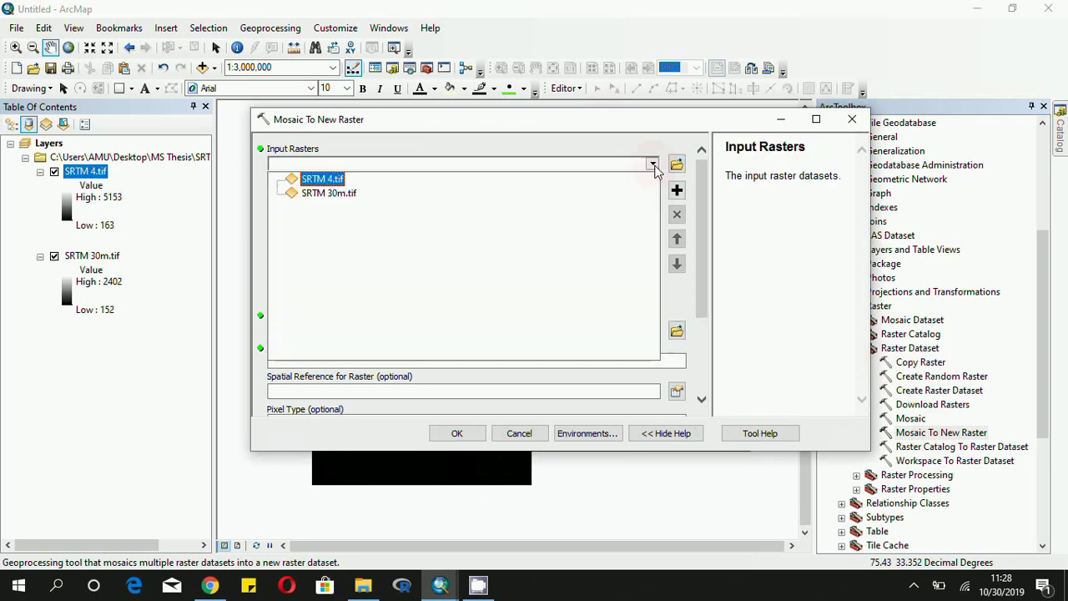
click(325, 180)
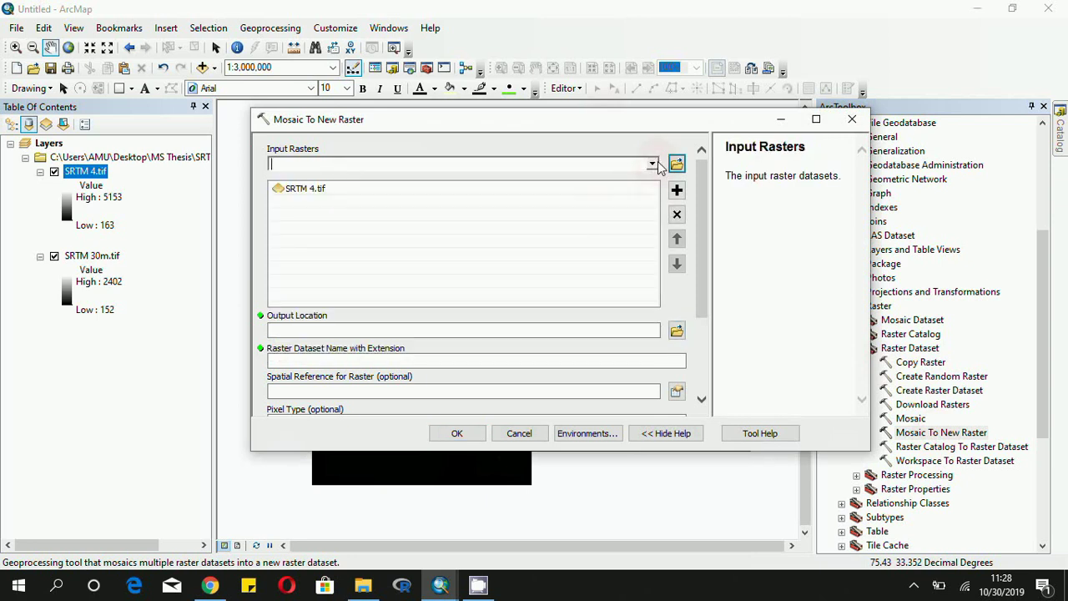
click(652, 164)
click(337, 196)
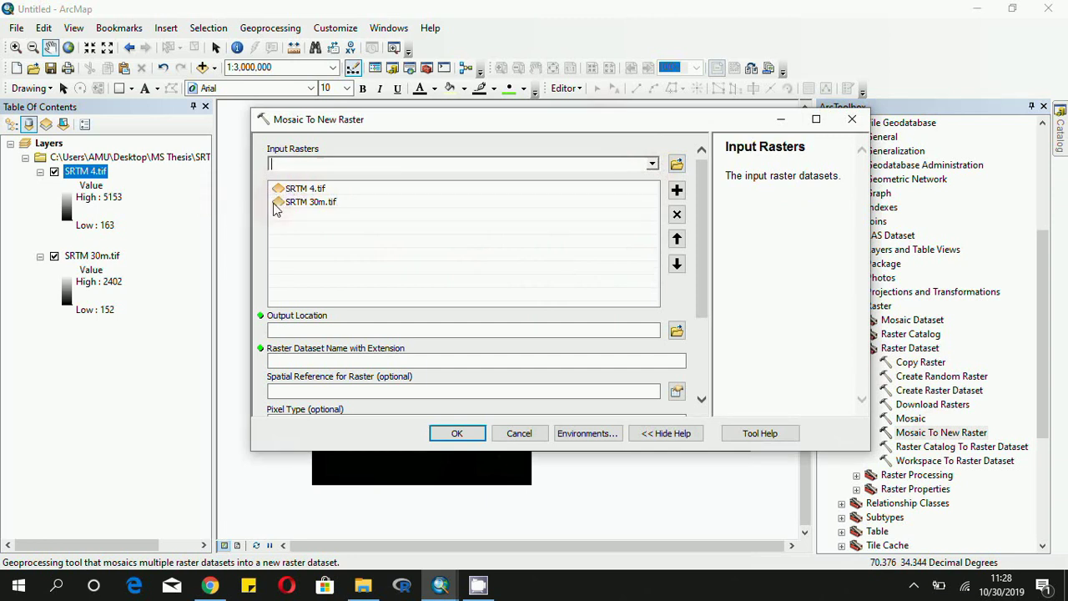
- Set the output location to the WF folder and name the raster mosaicing.tif
click(677, 331)
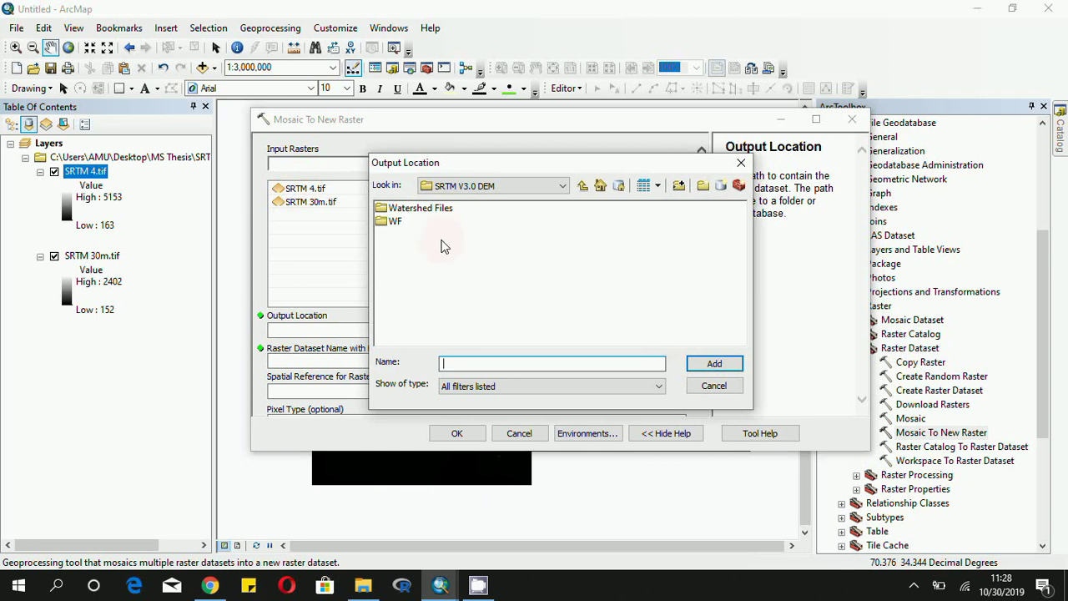
click(397, 222)
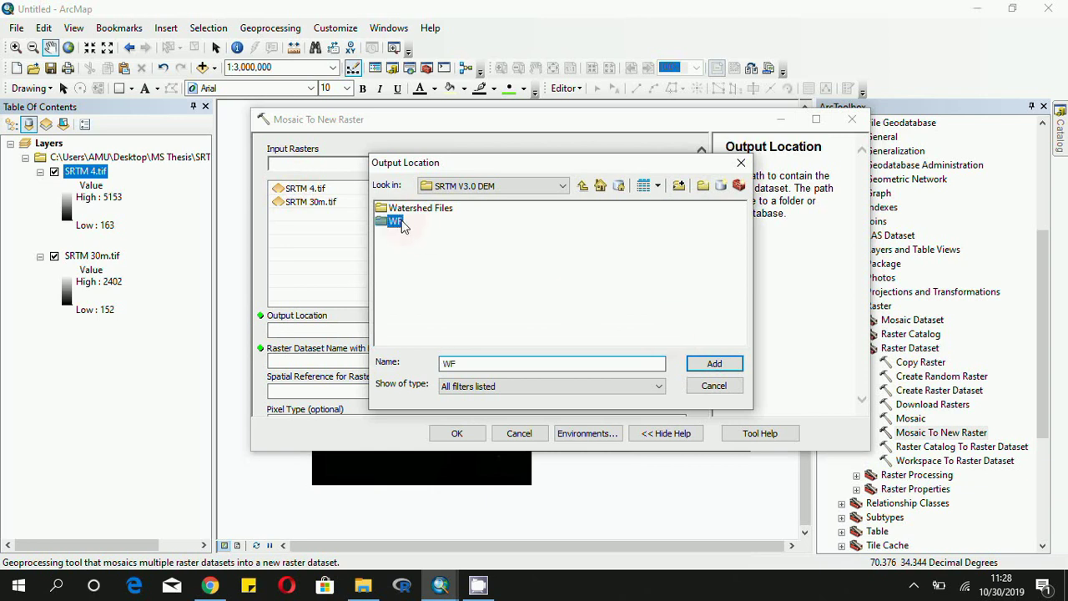
click(714, 364)
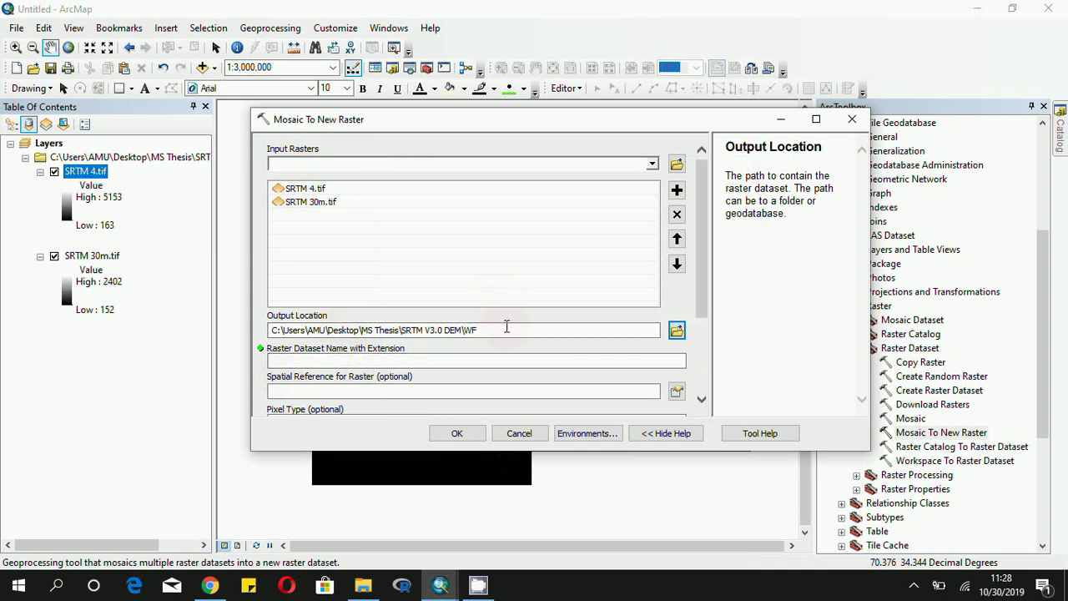
click(361, 361)
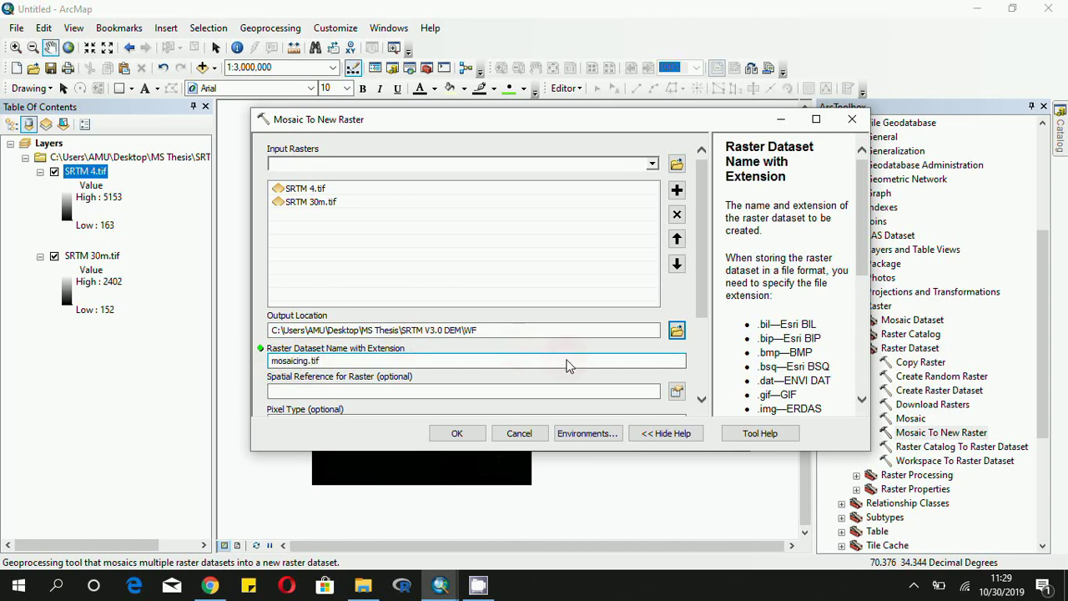
drag(698, 271, 689, 339)
right_click(92, 255)
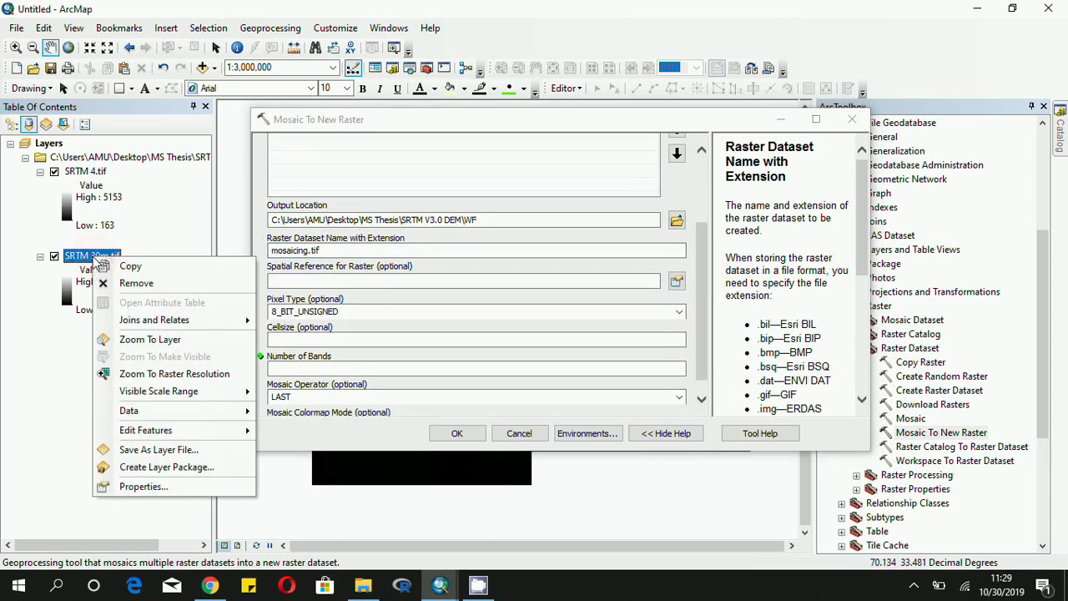
click(143, 487)
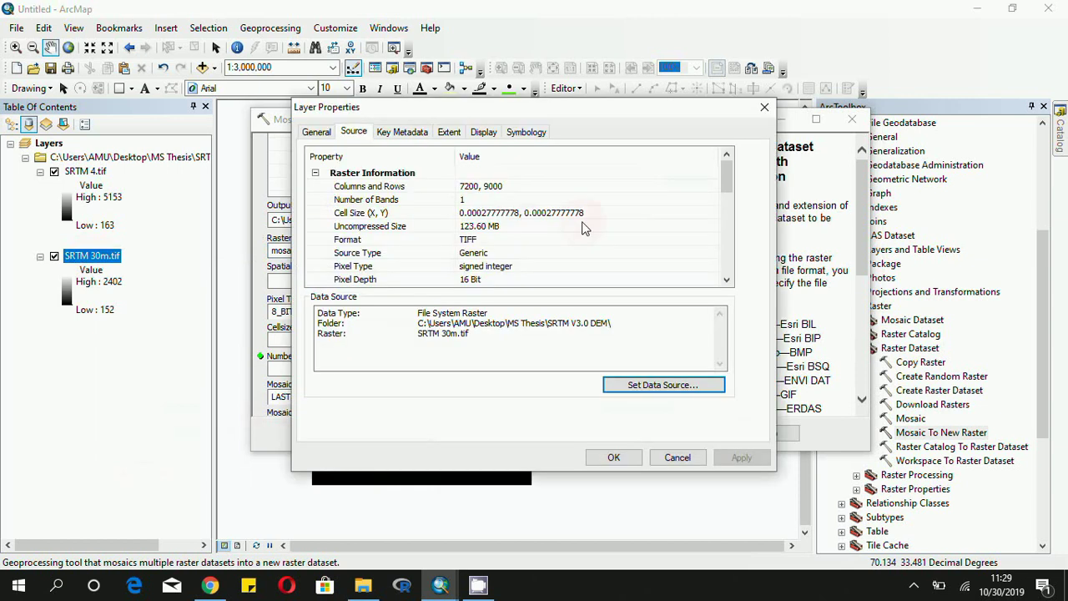
drag(589, 105, 874, 93)
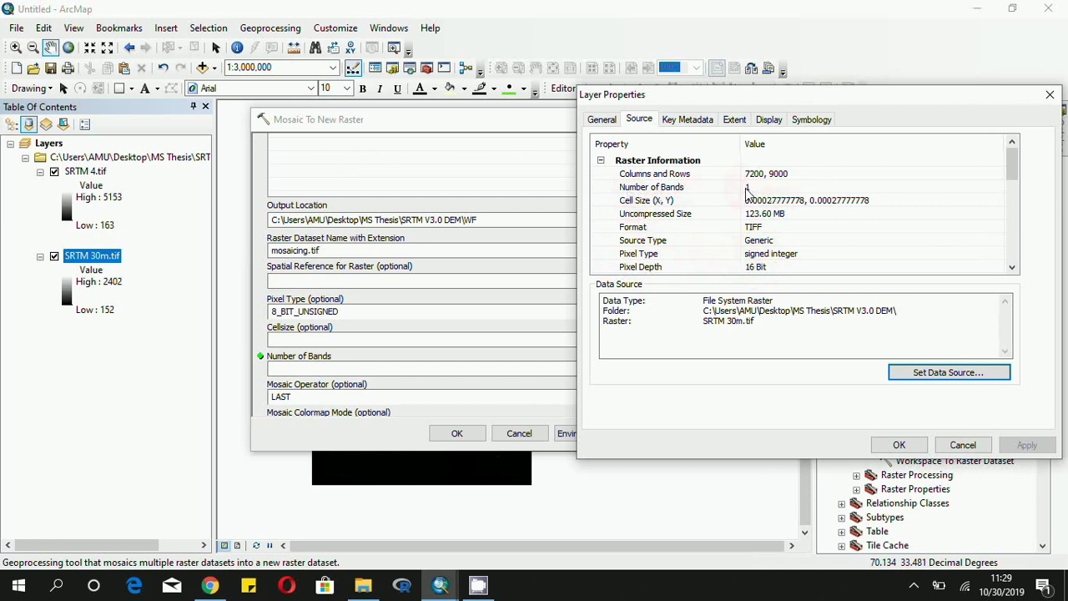
click(901, 445)
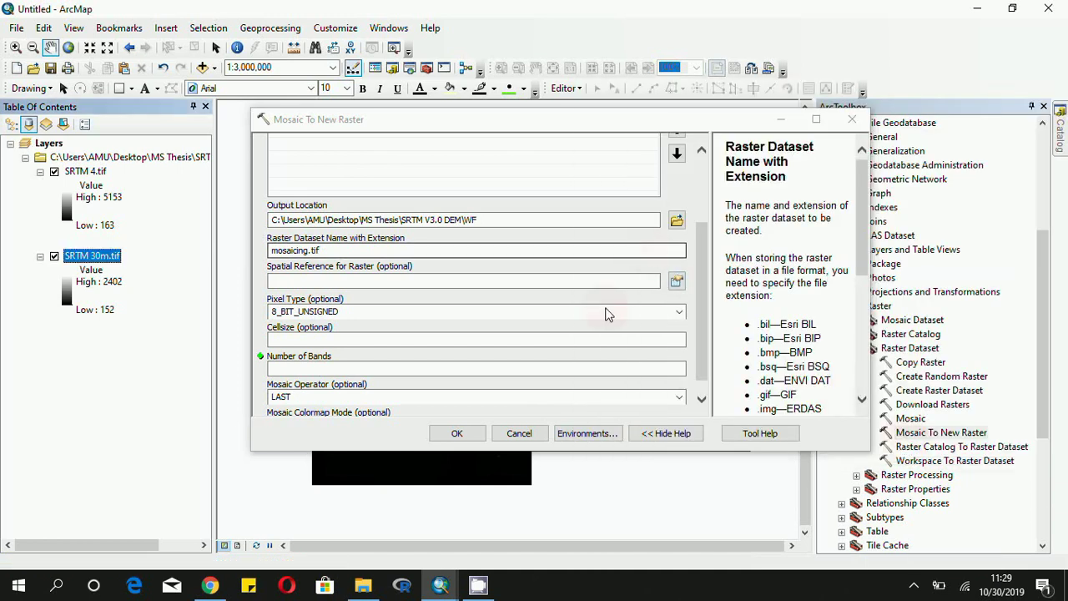
- Choose 16_BIT_SIGNED pixel type and 1 for the number of bands
click(679, 312)
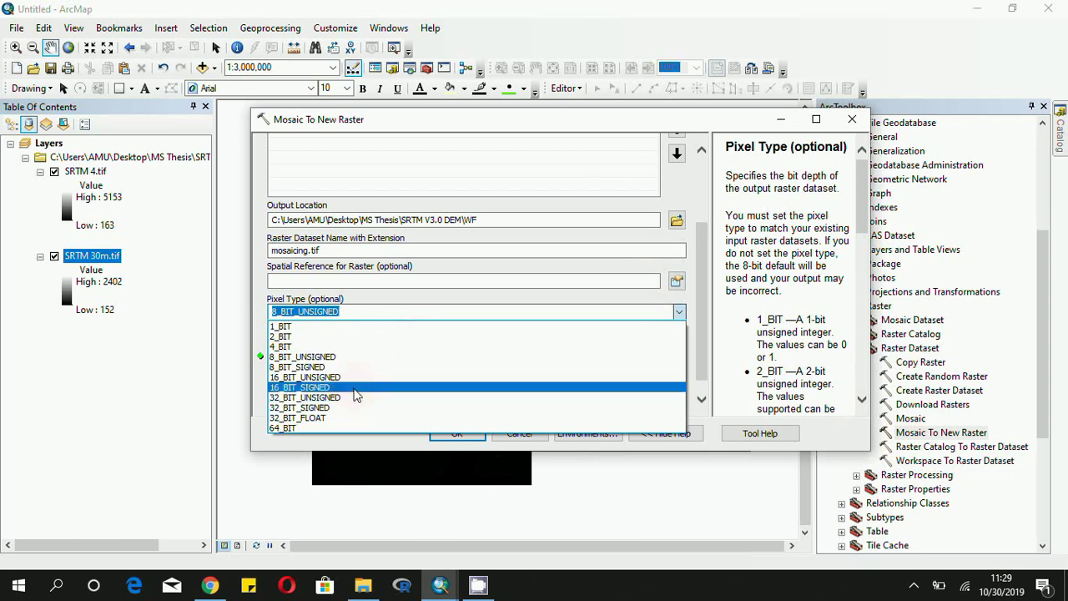
click(355, 388)
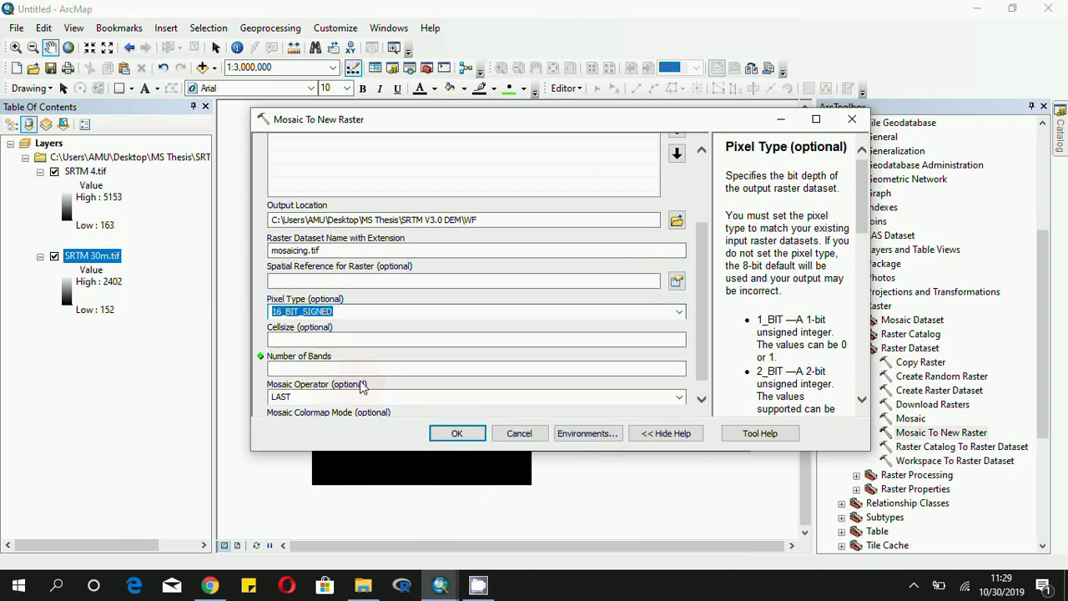
click(614, 367)
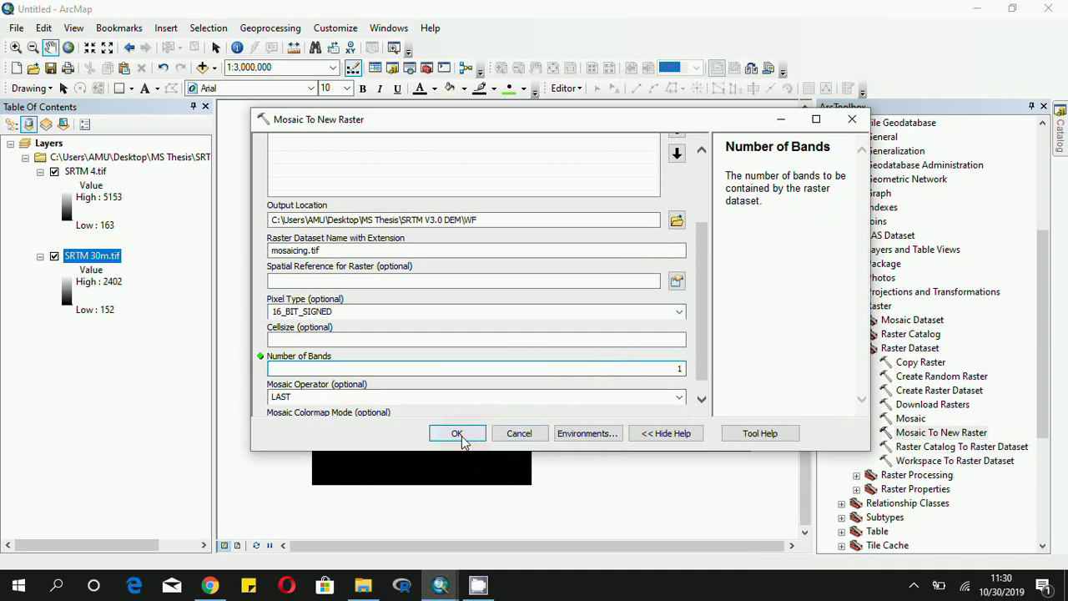
scroll(704, 311, down, 1)
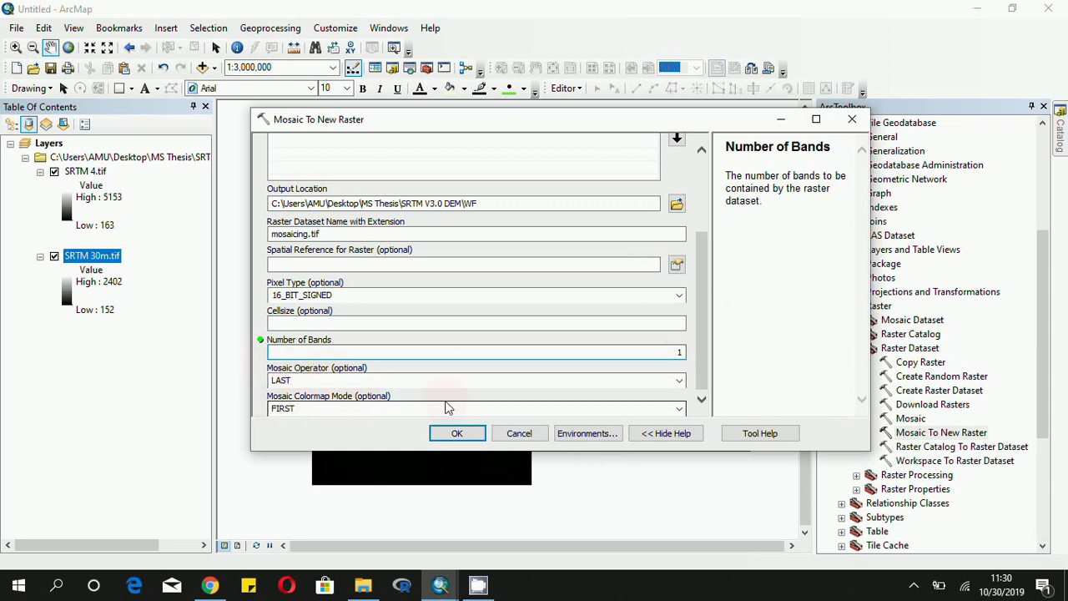
- Run the tool to create mosaicing.tif, then hide the SRTM tile layers and recenter the view
click(446, 434)
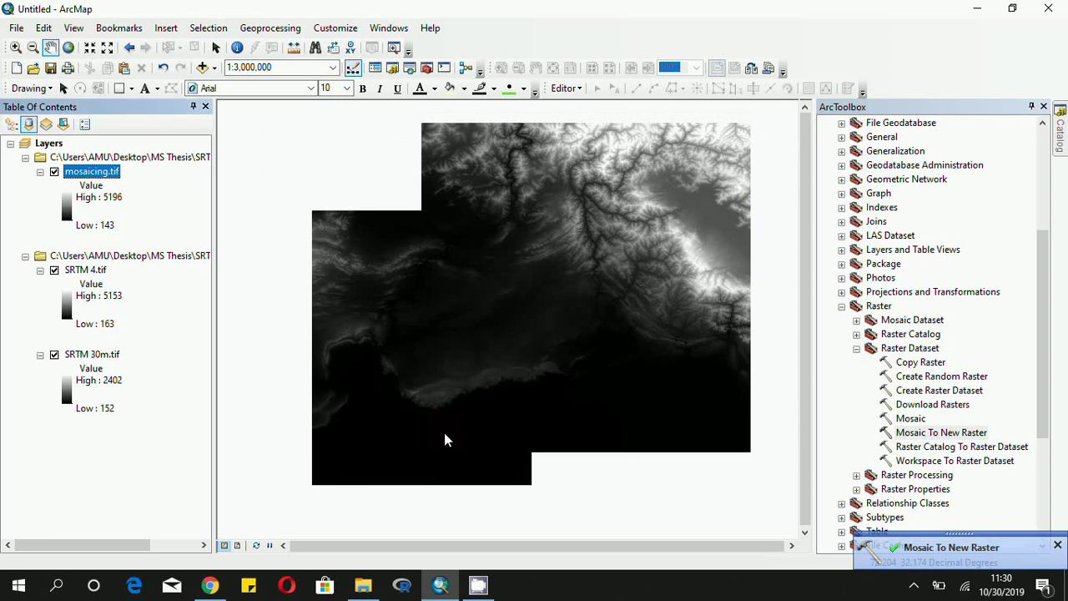
drag(432, 278, 408, 306)
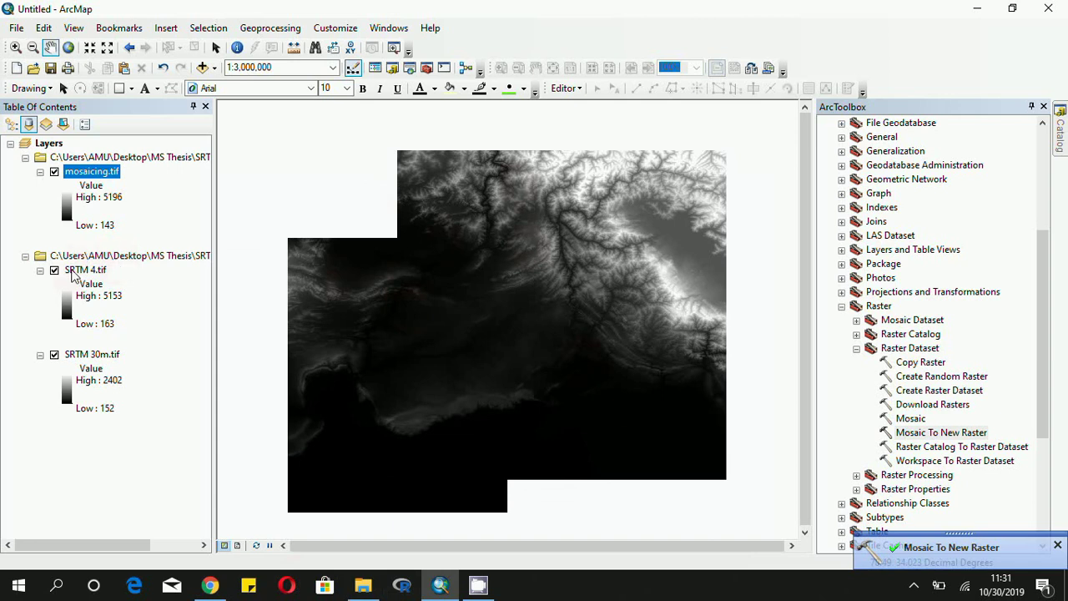
click(55, 271)
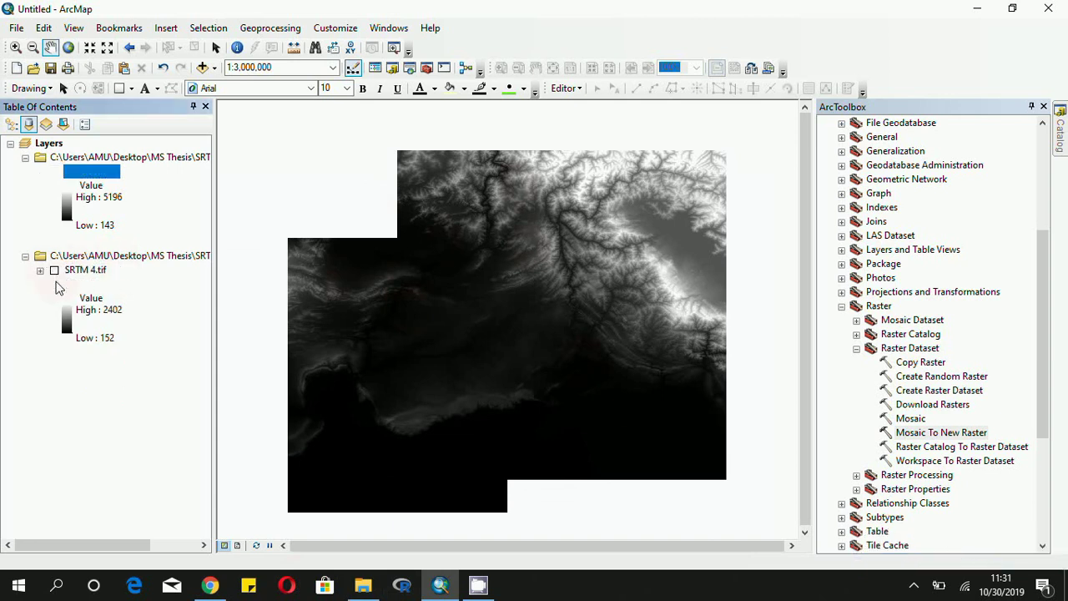
mouse_move(439, 269)
mouse_down()
mouse_move(498, 239)
mouse_move(407, 273)
mouse_move(426, 267)
mouse_up()
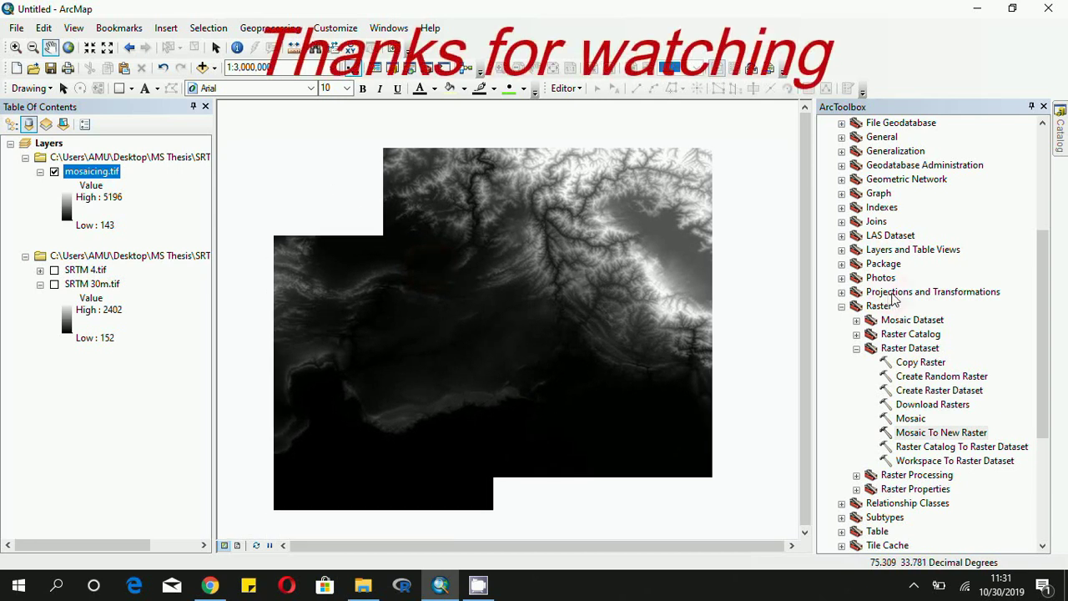